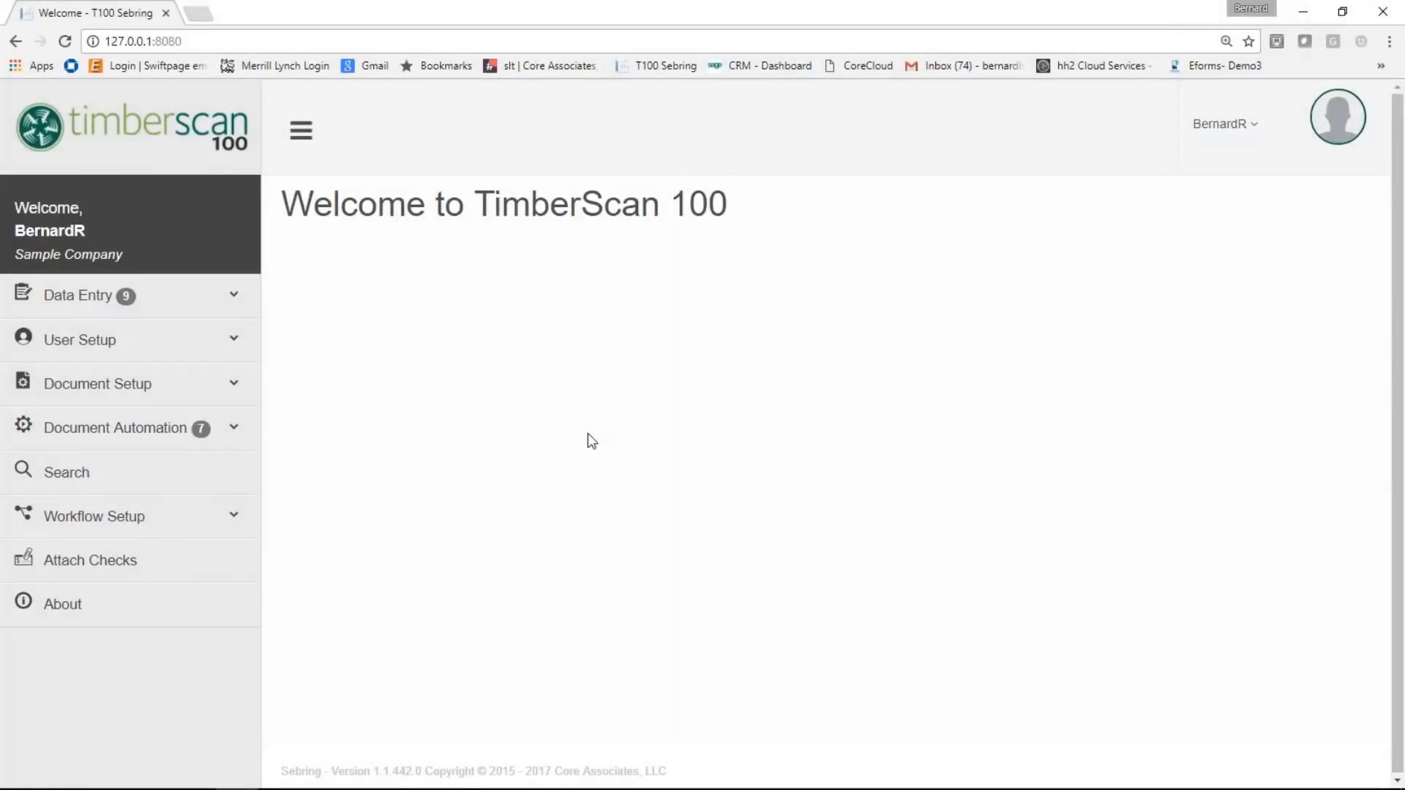
Review the Job#, Vendor# and Account routing fields, then start a new routing field's field selection
click(240, 533)
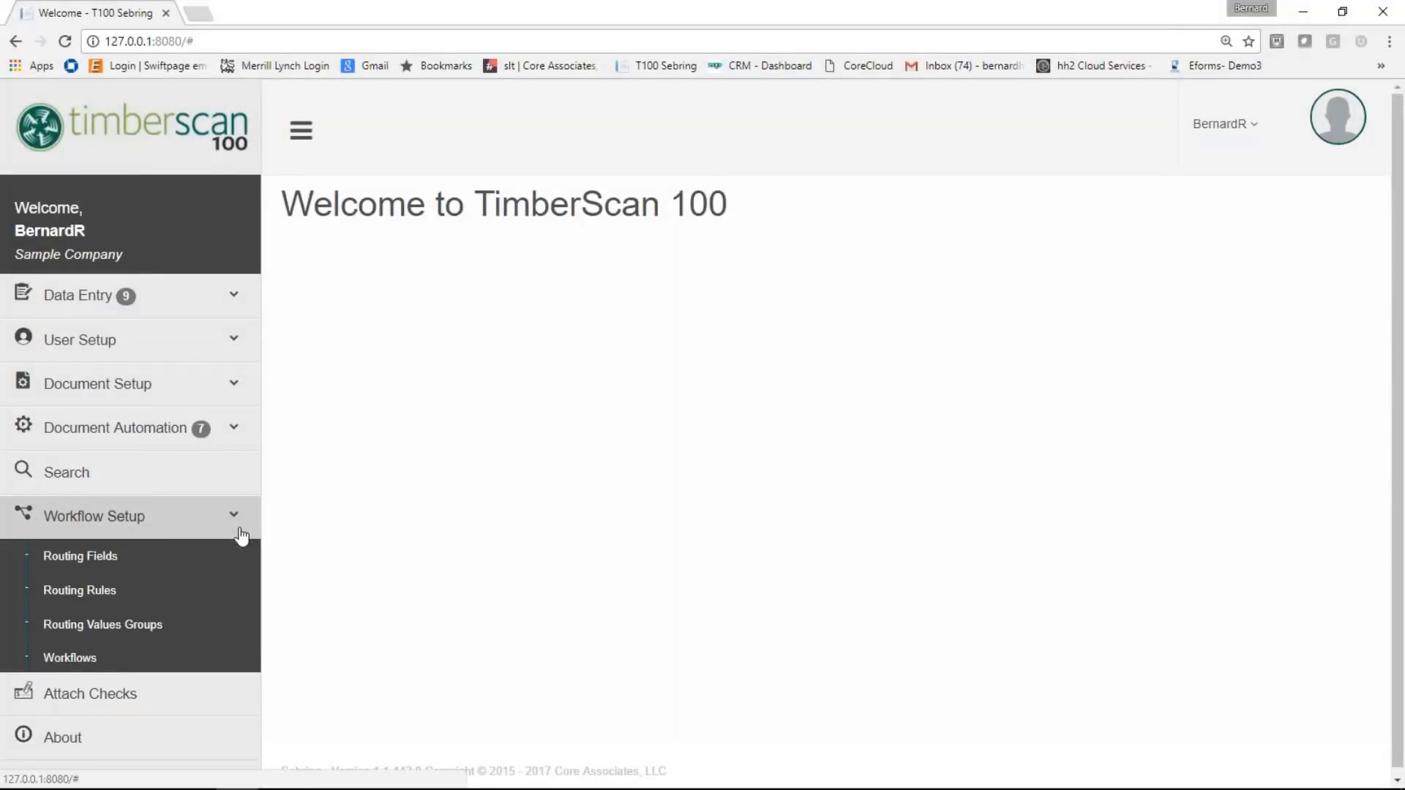
click(213, 555)
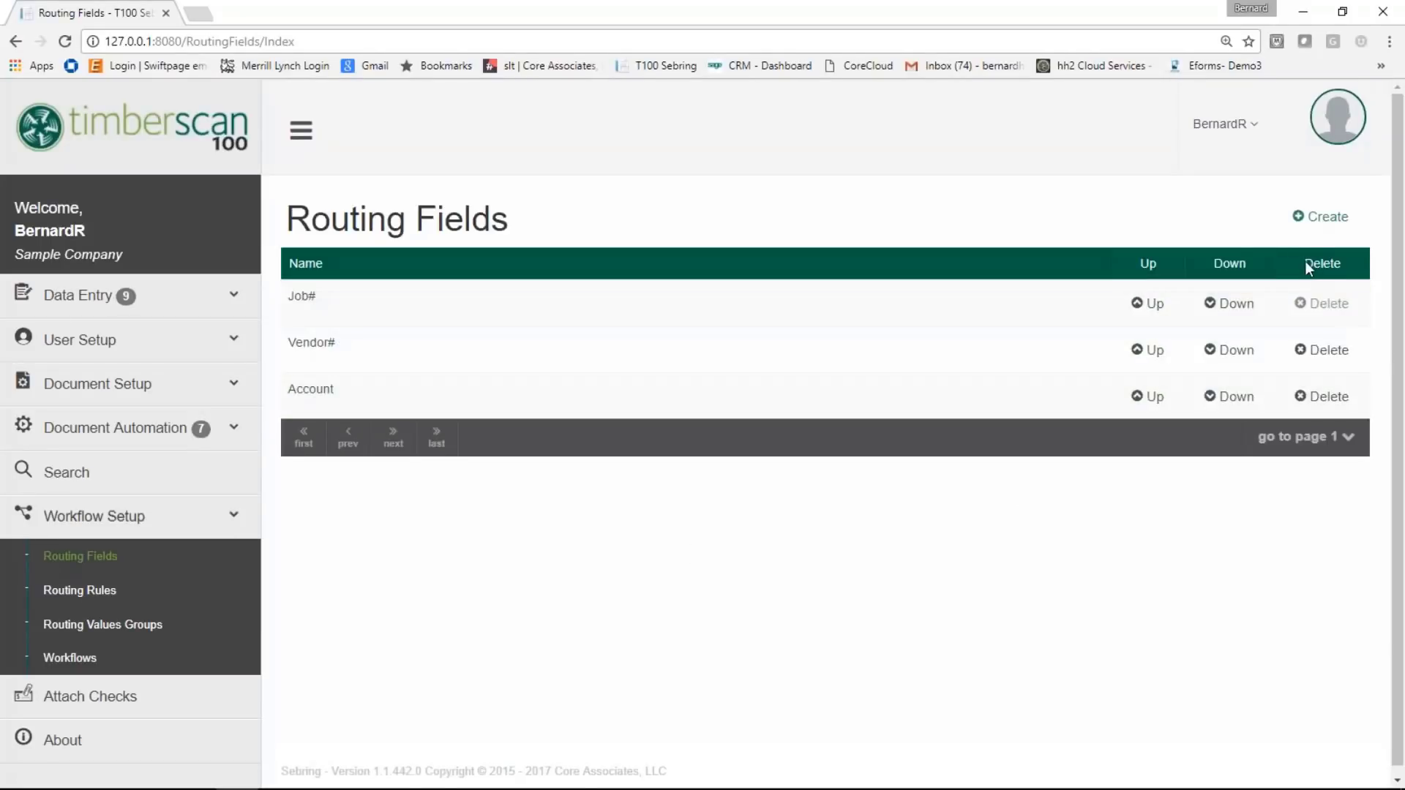
click(1317, 217)
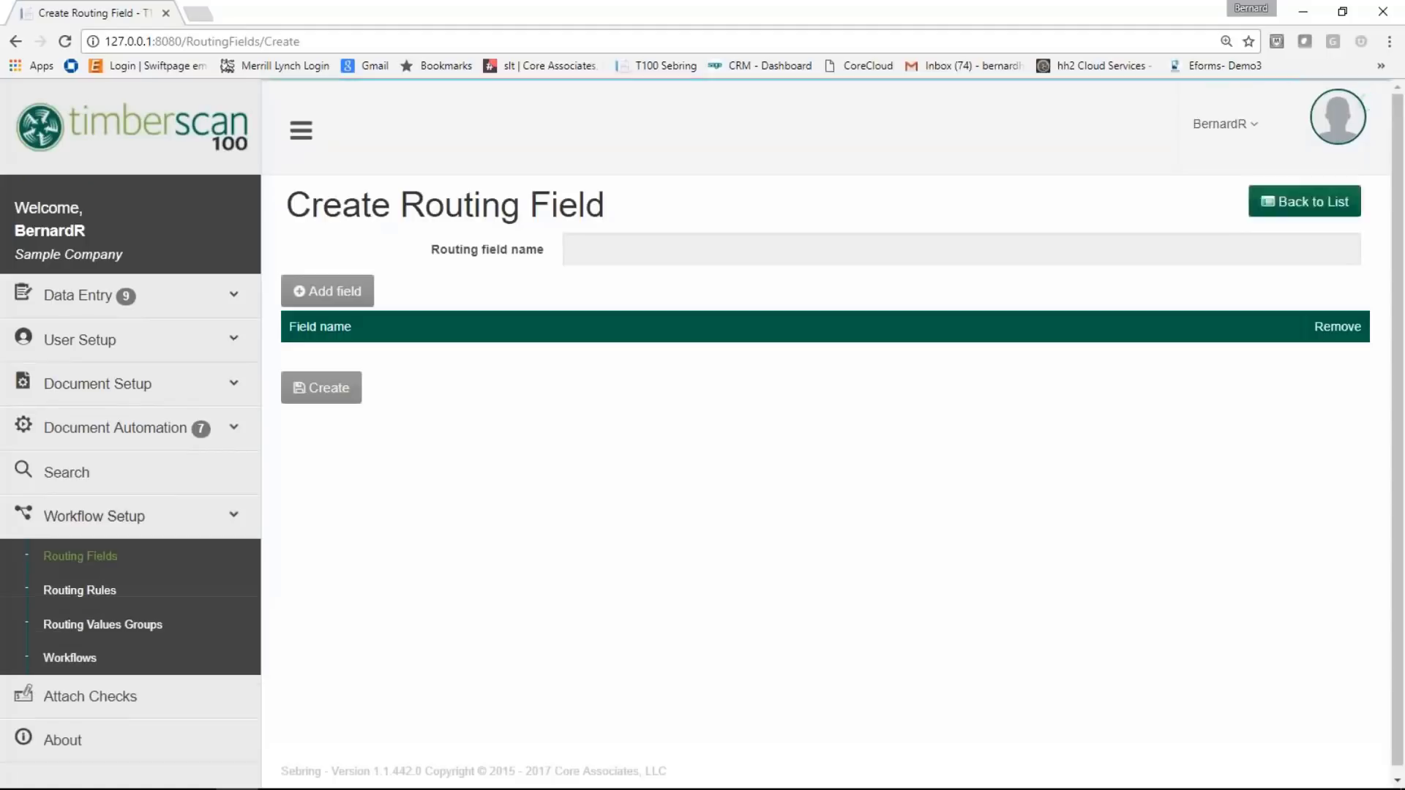
click(327, 290)
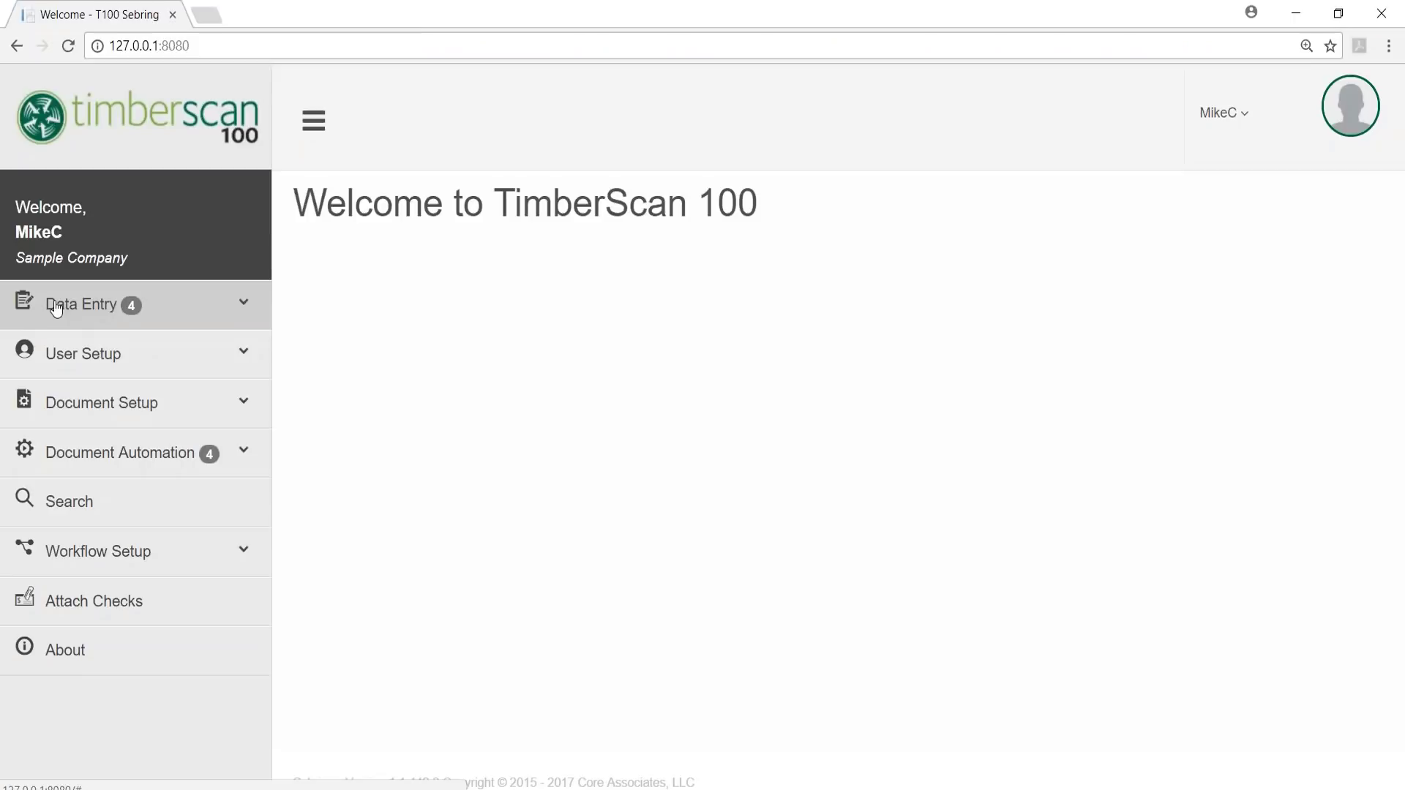
click(50, 304)
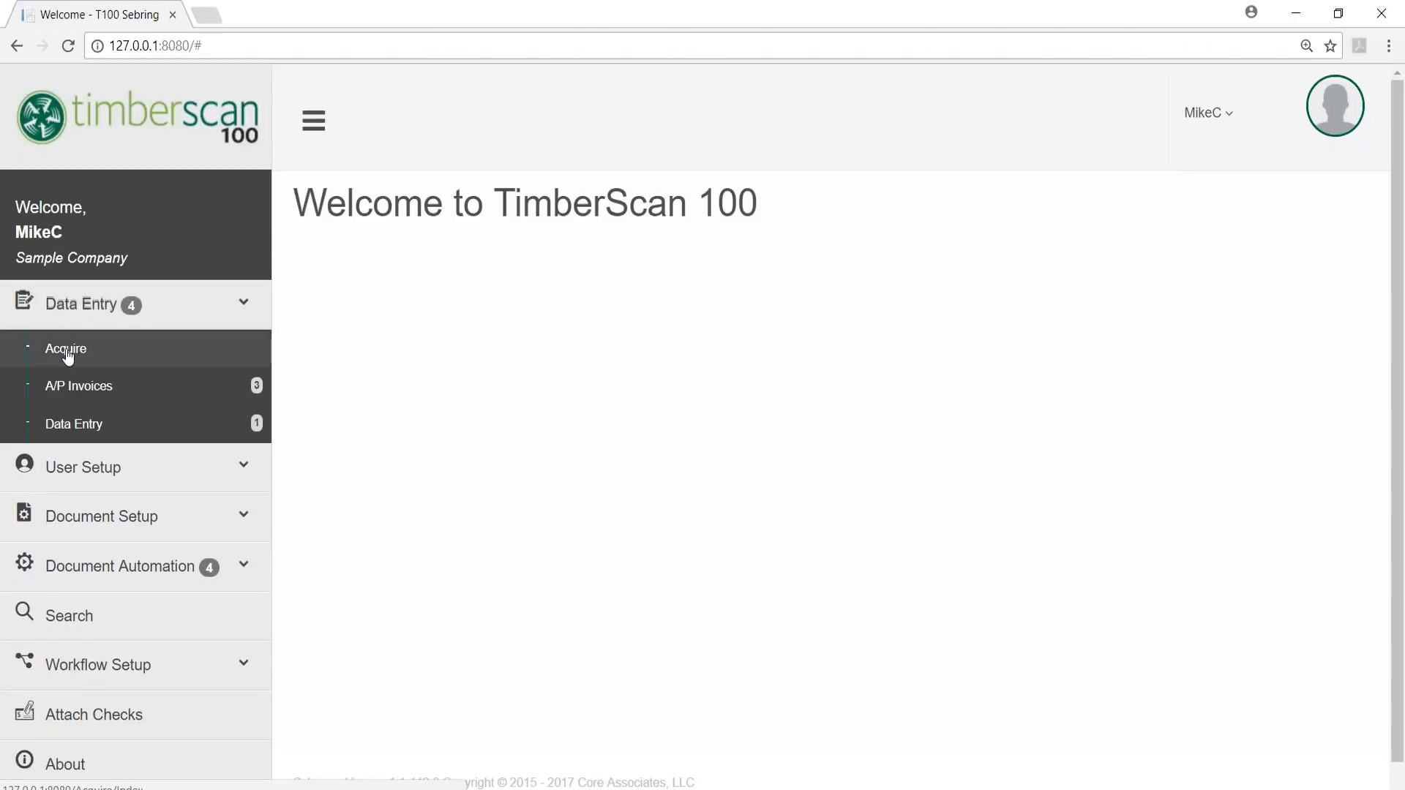
Acquire a document into data entry group DE with image type Invoice, accepting manual separation
click(67, 353)
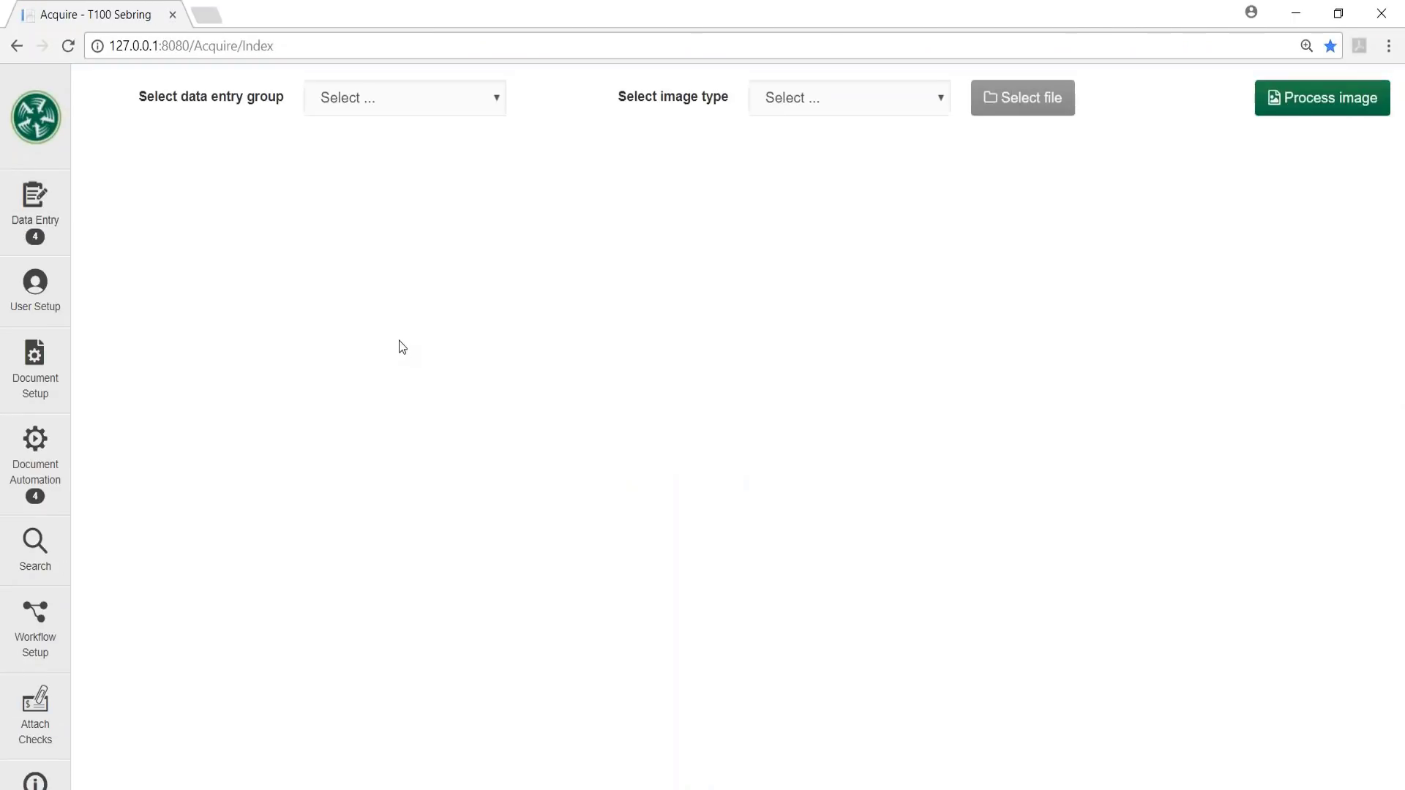
click(494, 96)
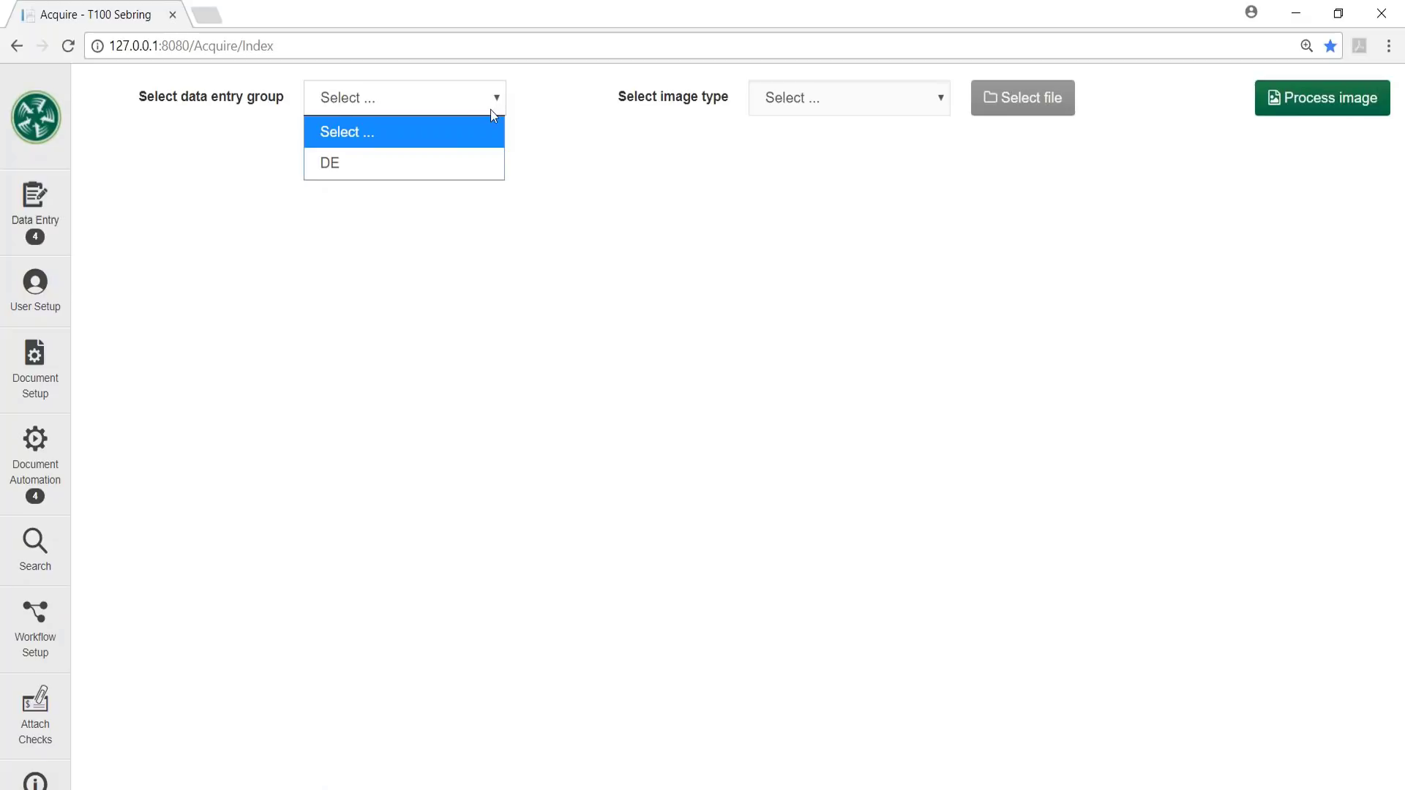
click(428, 161)
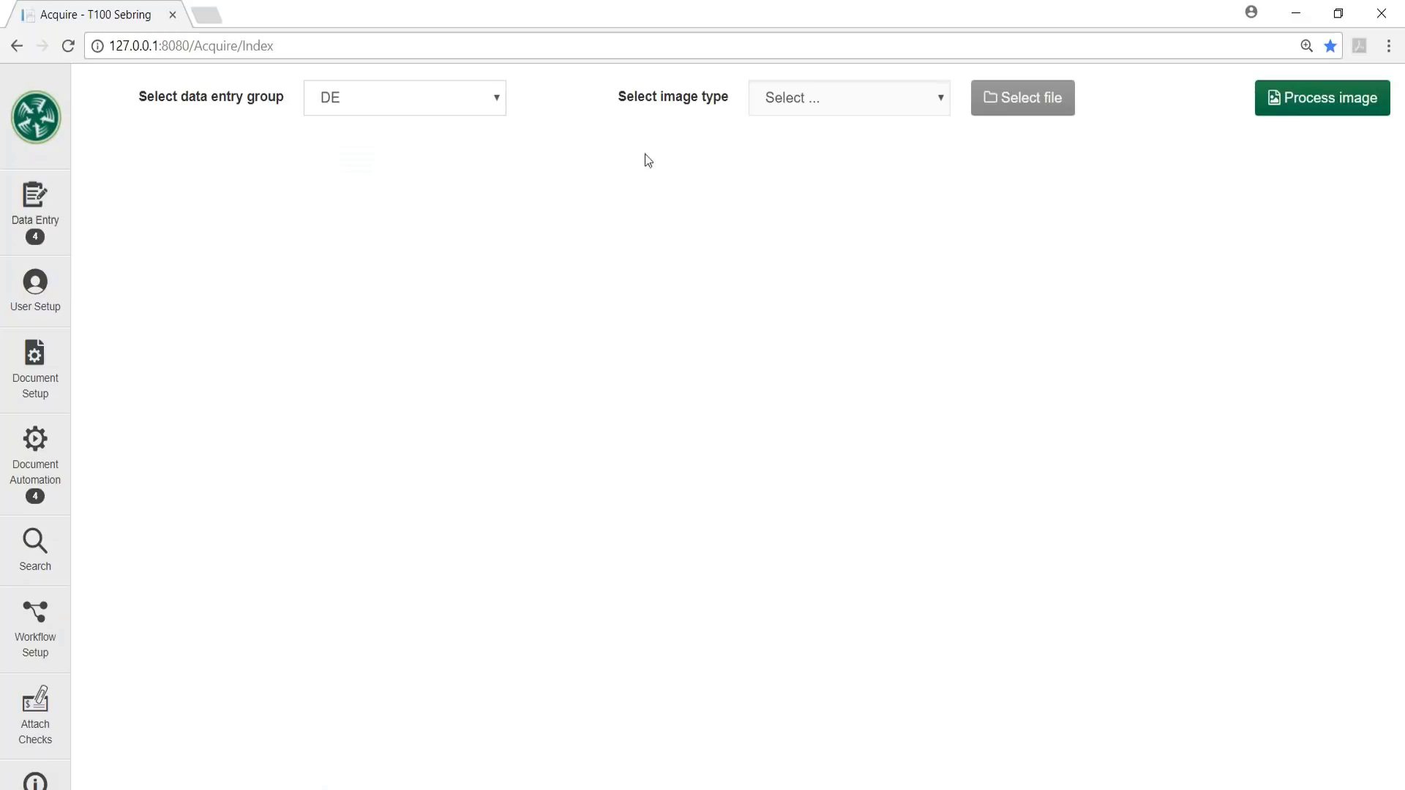
click(941, 99)
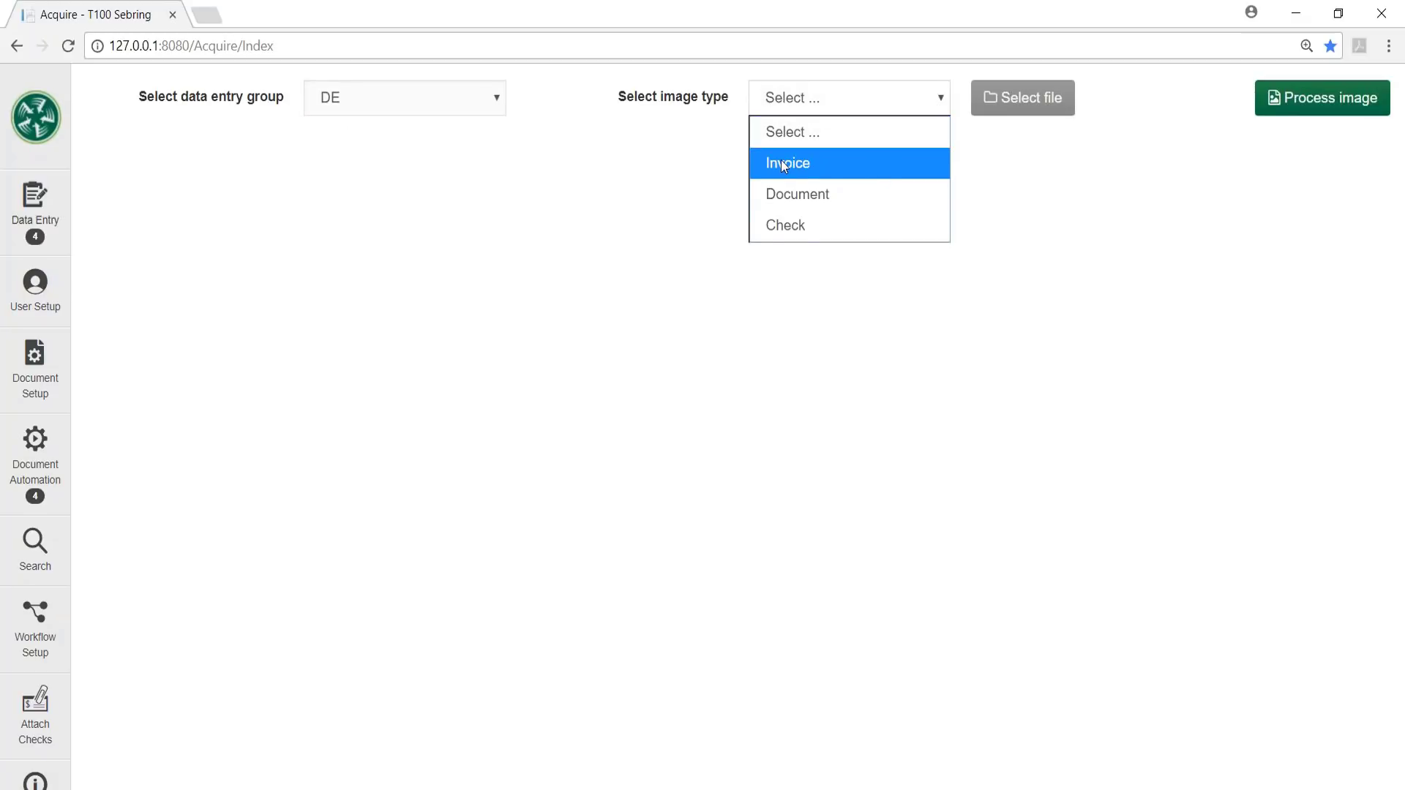
click(784, 166)
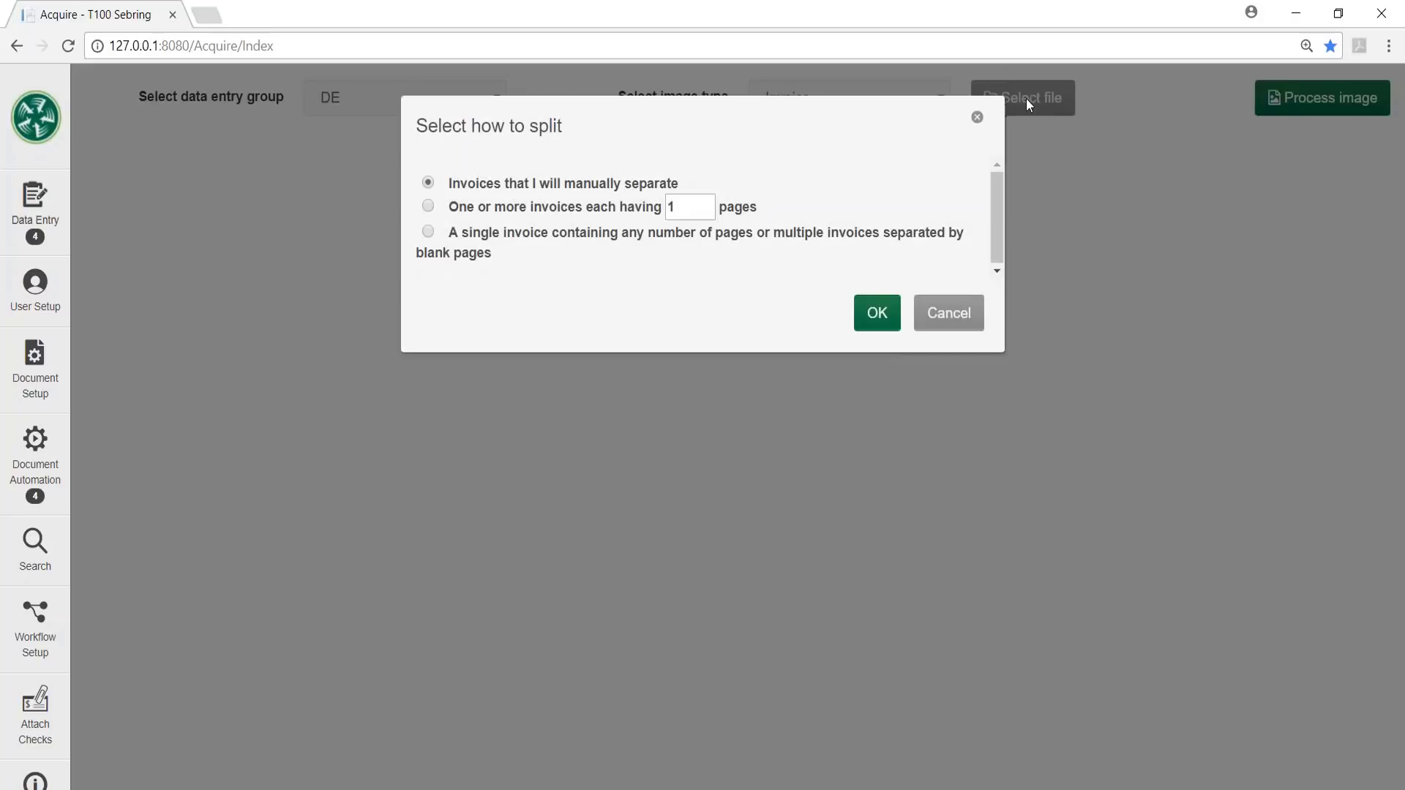
click(876, 313)
Load the Webbers.tif invoice image and process it into A/P invoices
scroll(691, 156, down, 1)
scroll(691, 155, down, 5)
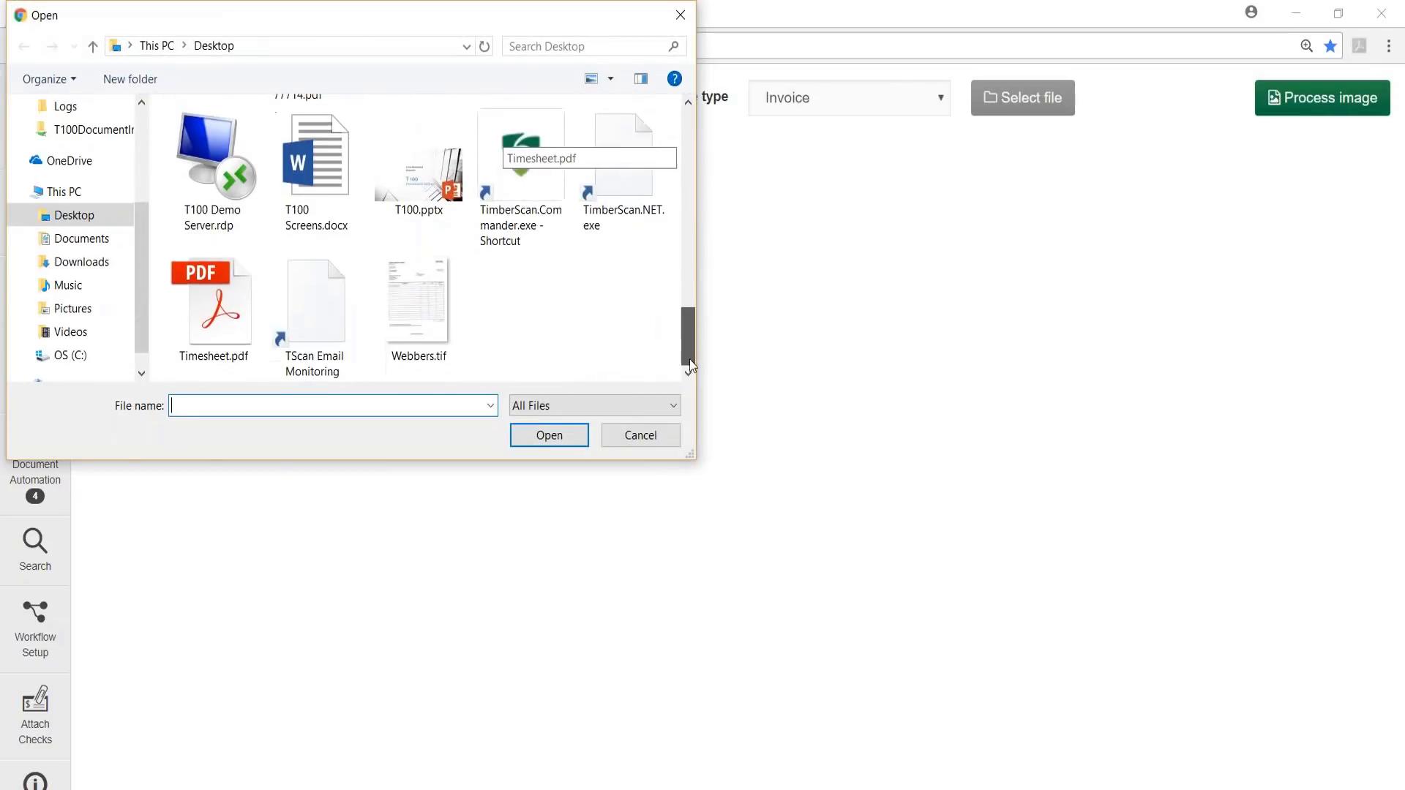
double_click(414, 297)
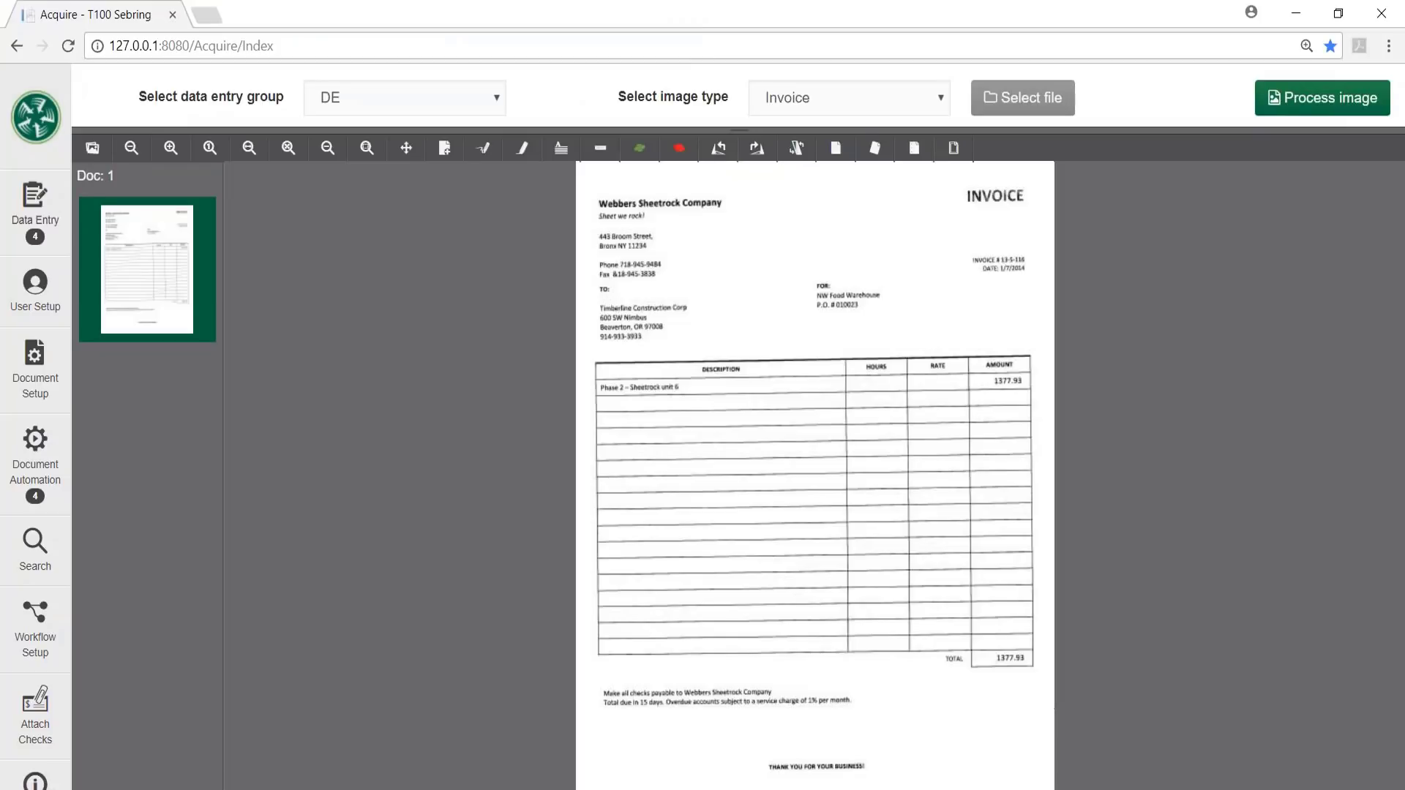
click(1290, 103)
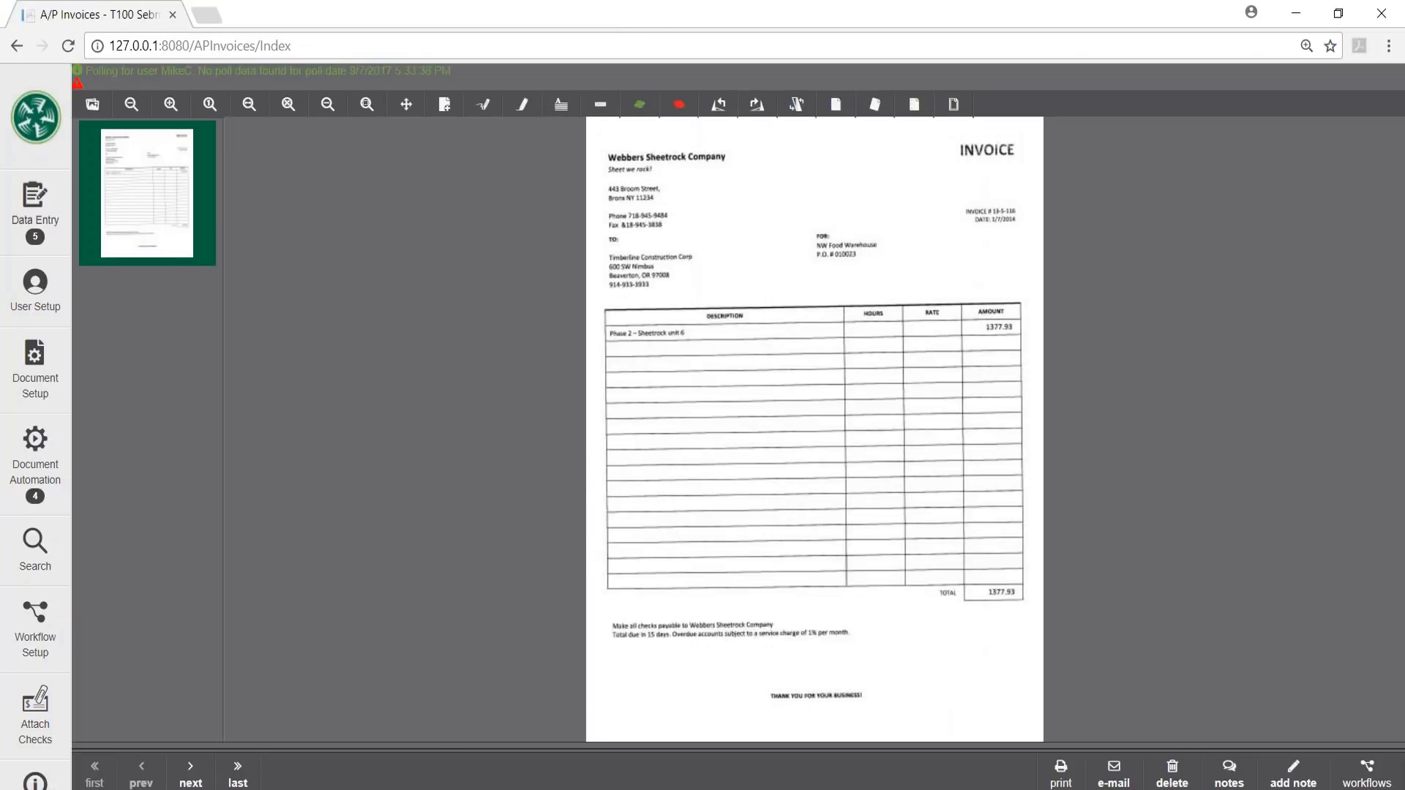
Switch to Sage 100 Contractor's 4-2 Payable Invoices/Credits window
click(797, 780)
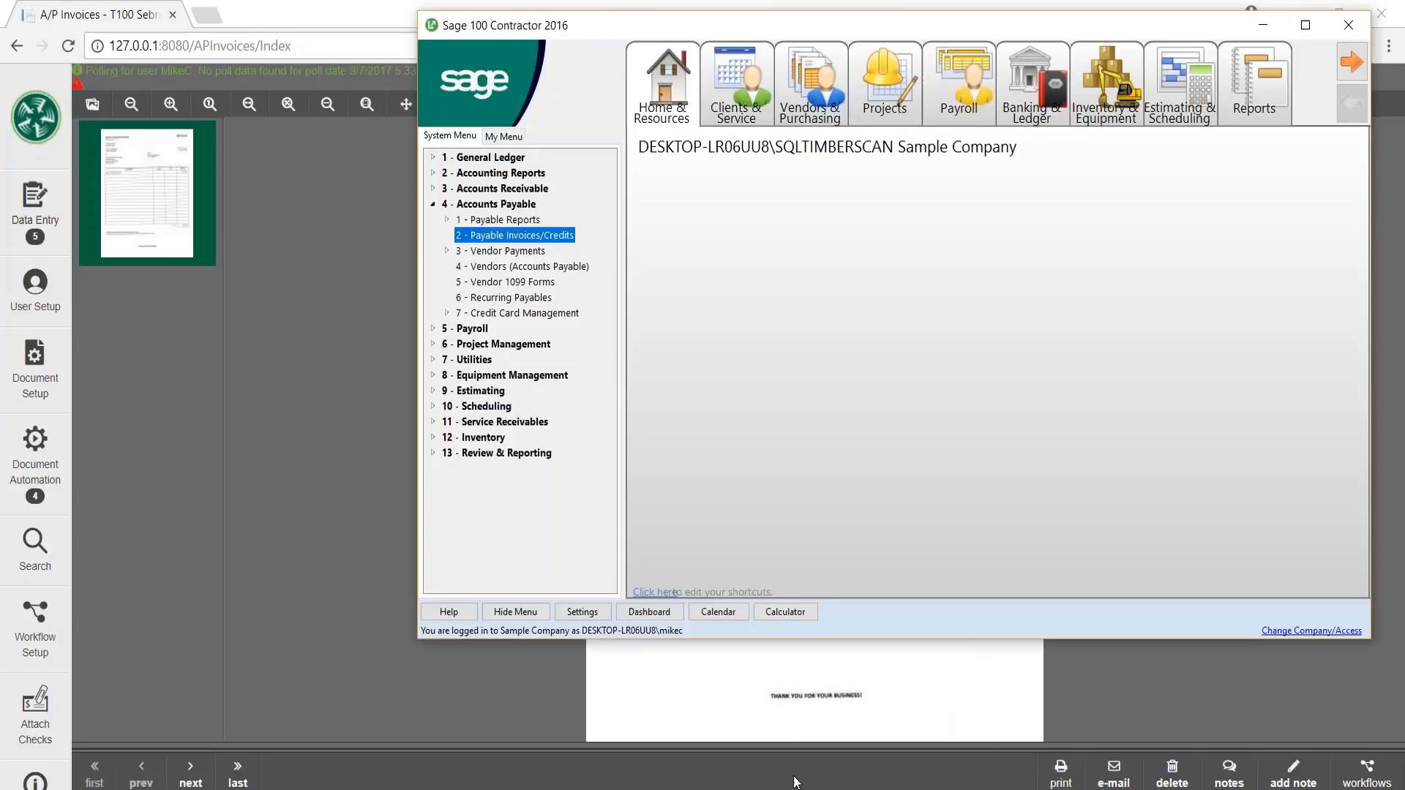
click(890, 773)
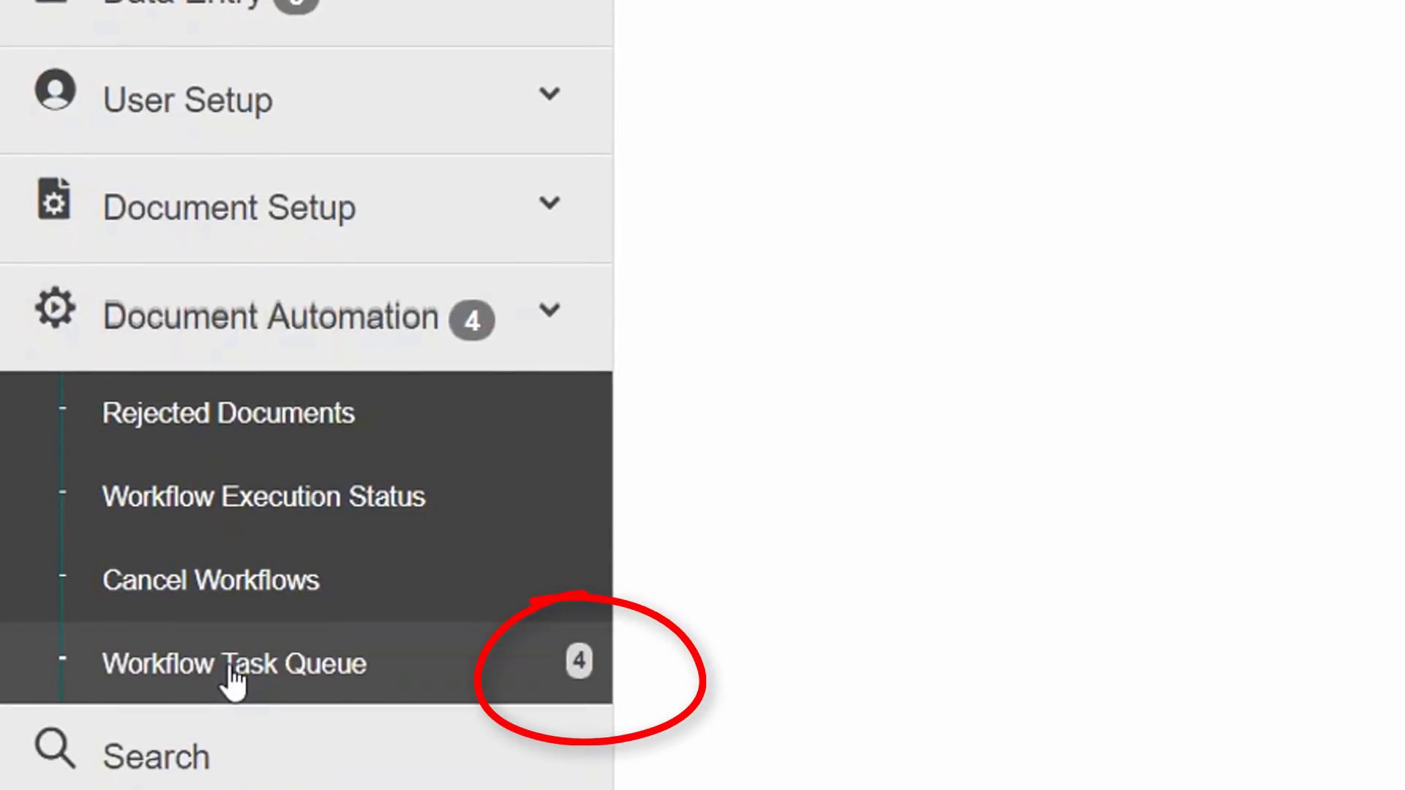
Select all three AP invoice tasks in the Workflow Task Queue and execute them
click(233, 677)
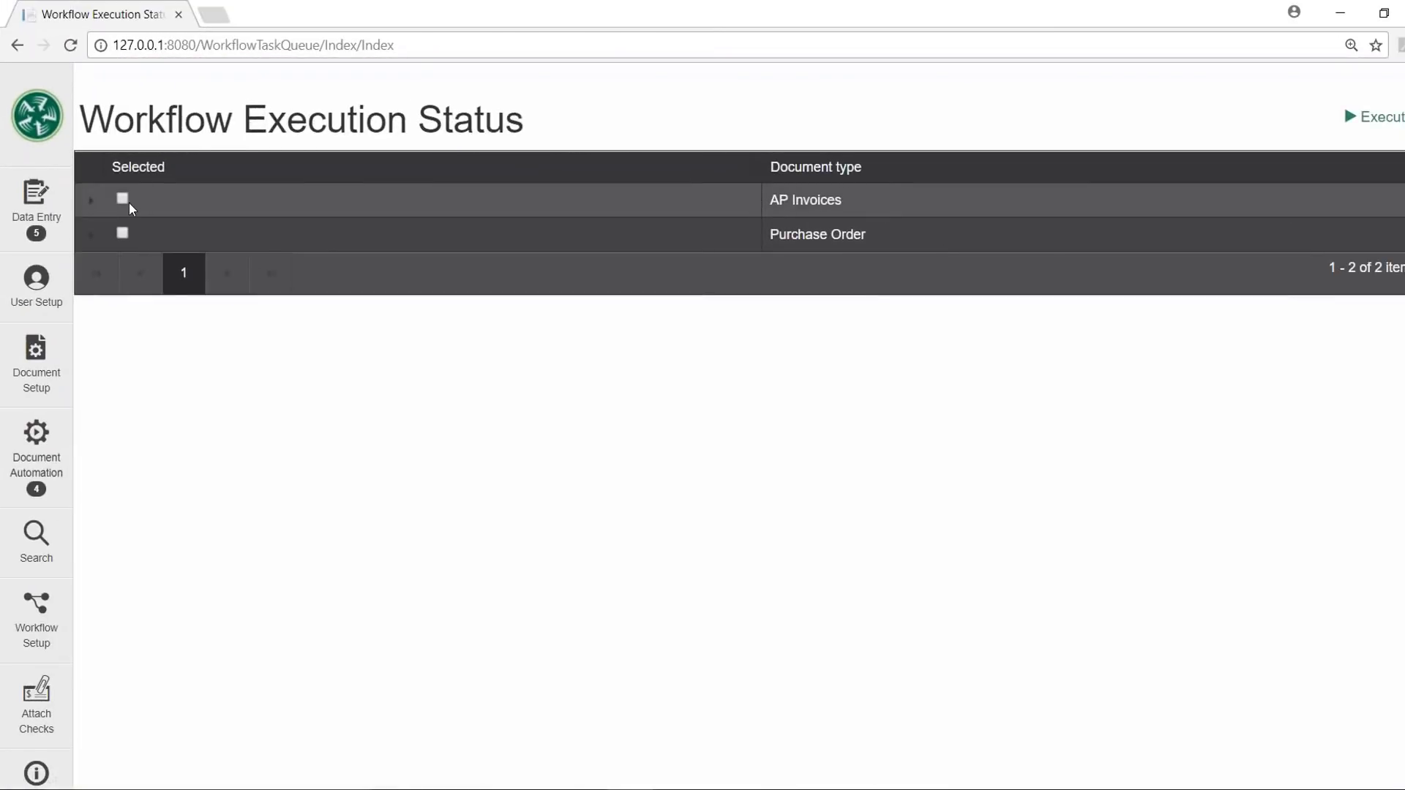
click(122, 198)
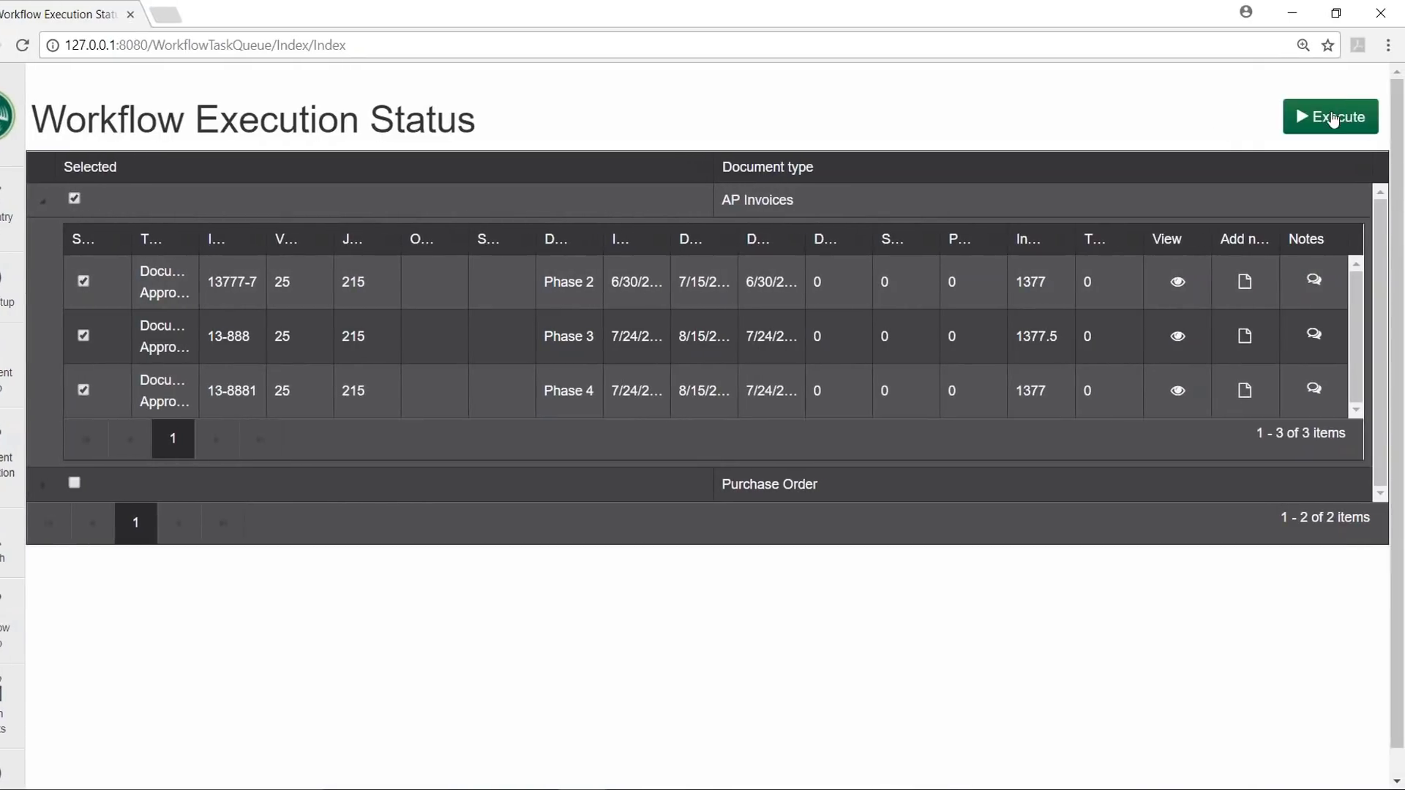
click(1340, 117)
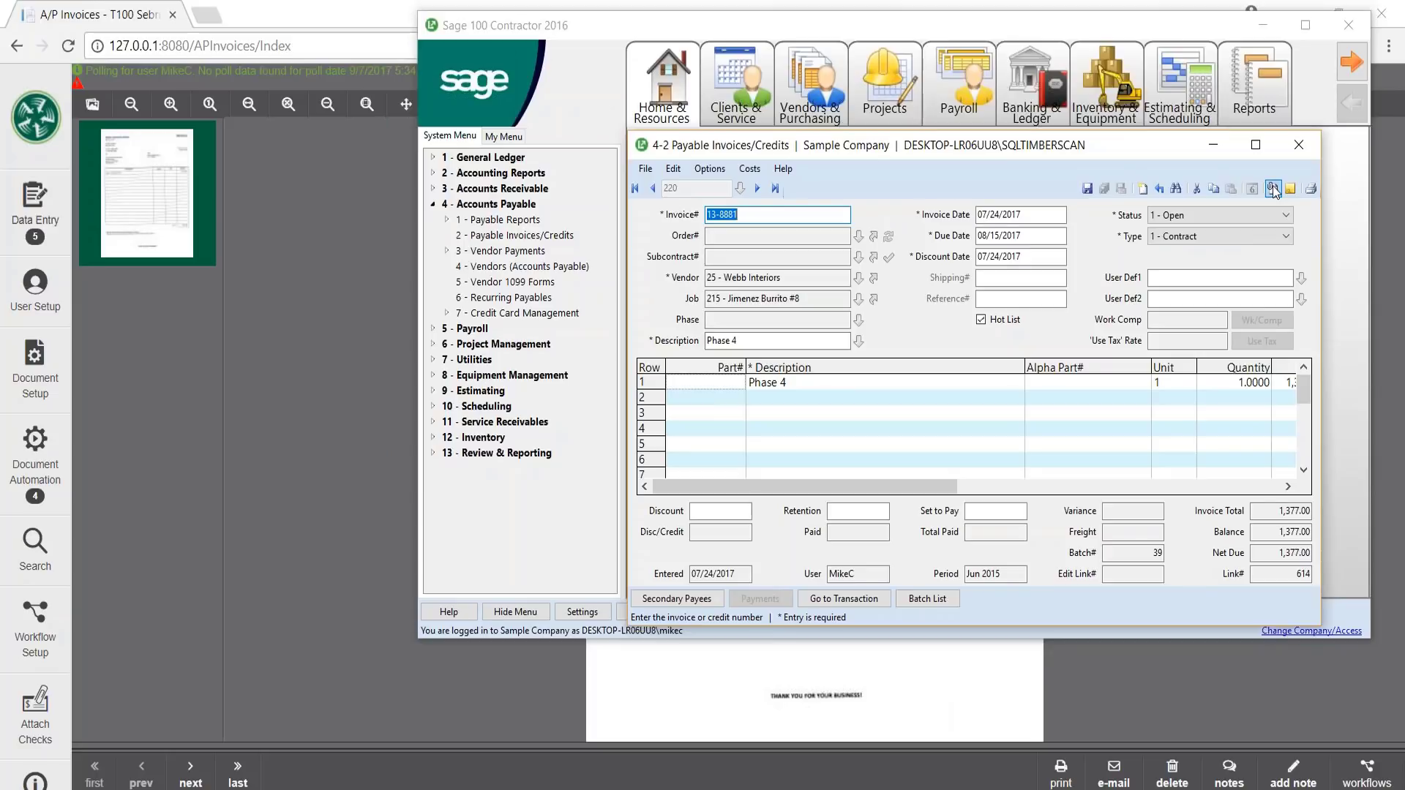
Open the 'Attached by Sebring' invoice image from the payable invoice's attachments, then close the viewer
click(1273, 189)
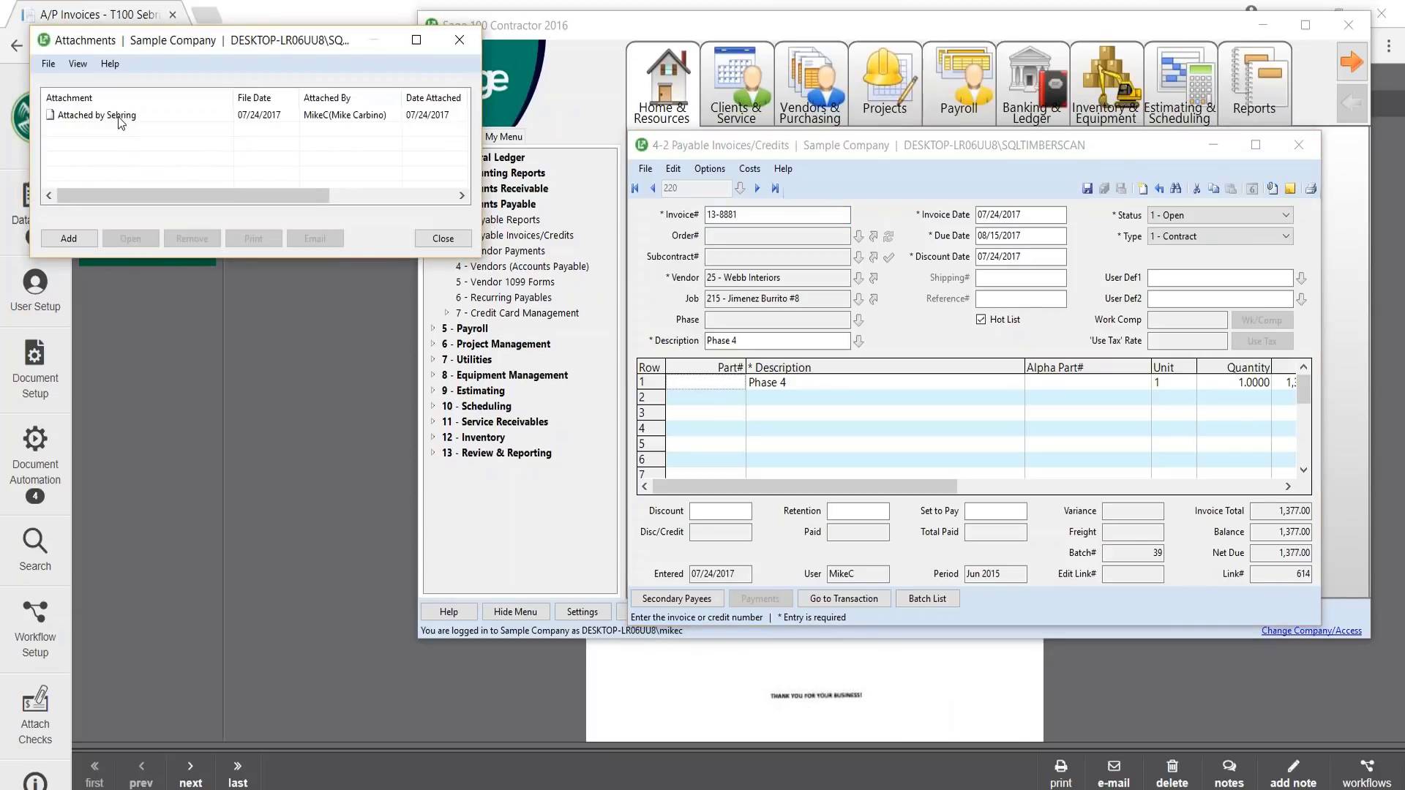
click(121, 117)
click(130, 239)
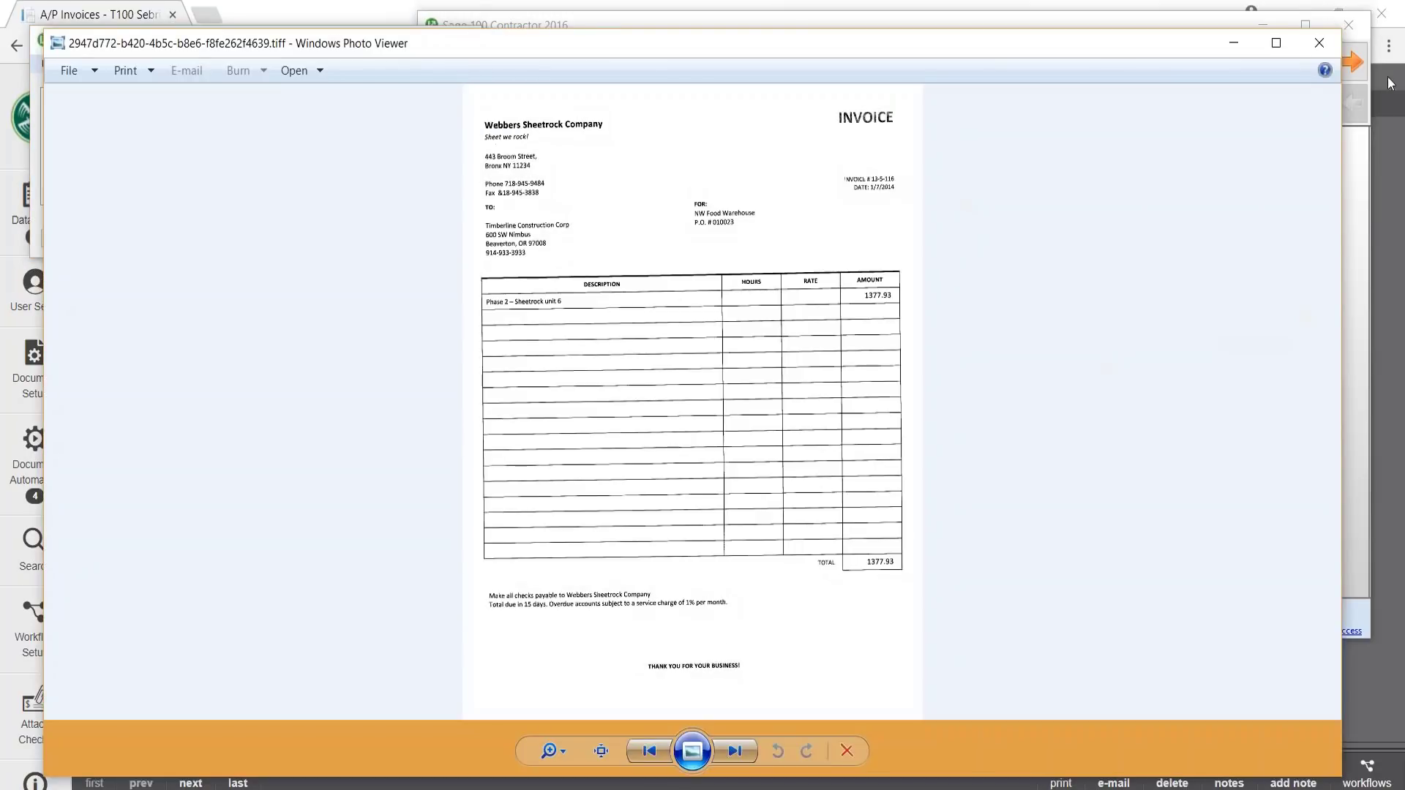
click(1315, 42)
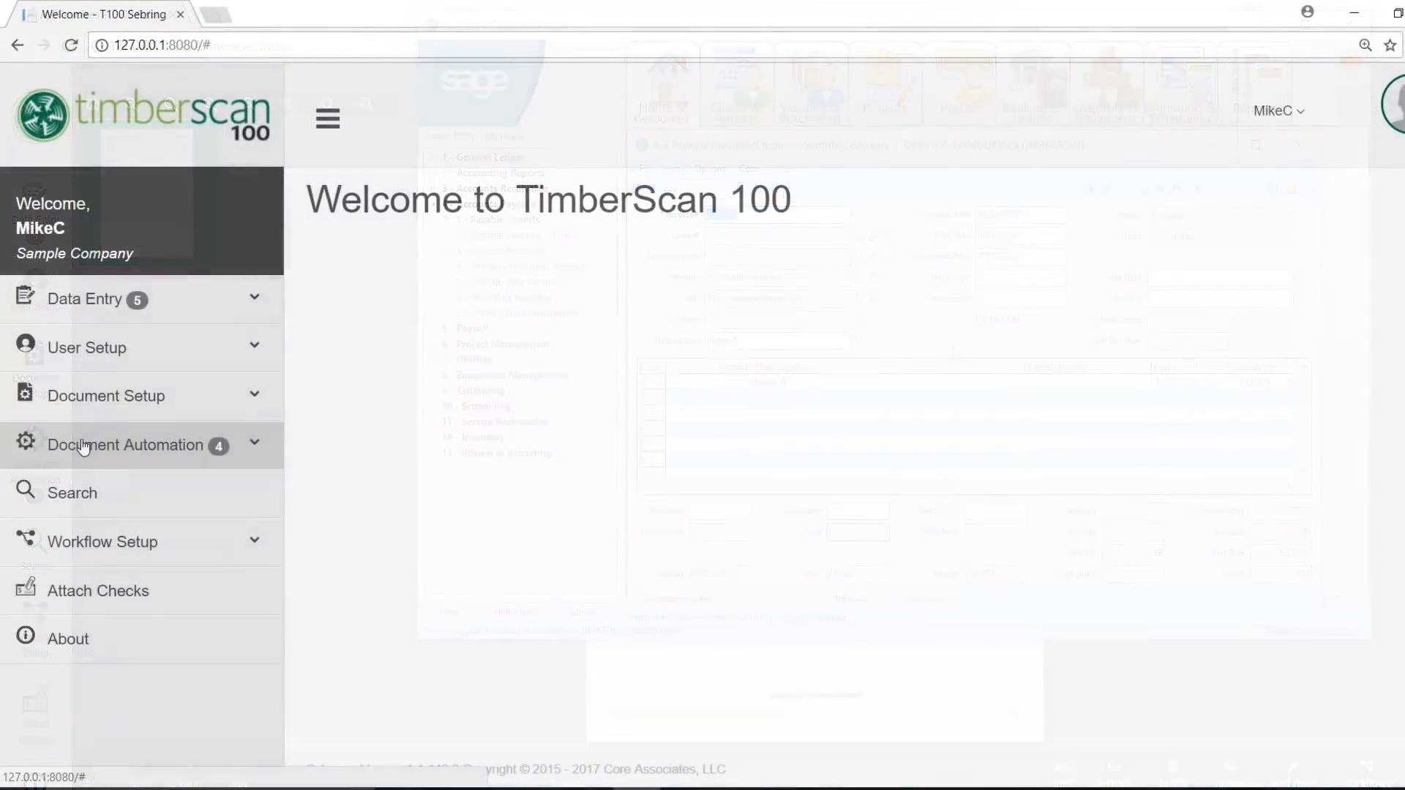
Check Workflow Execution Status and view the pending purchase order's document image
click(84, 448)
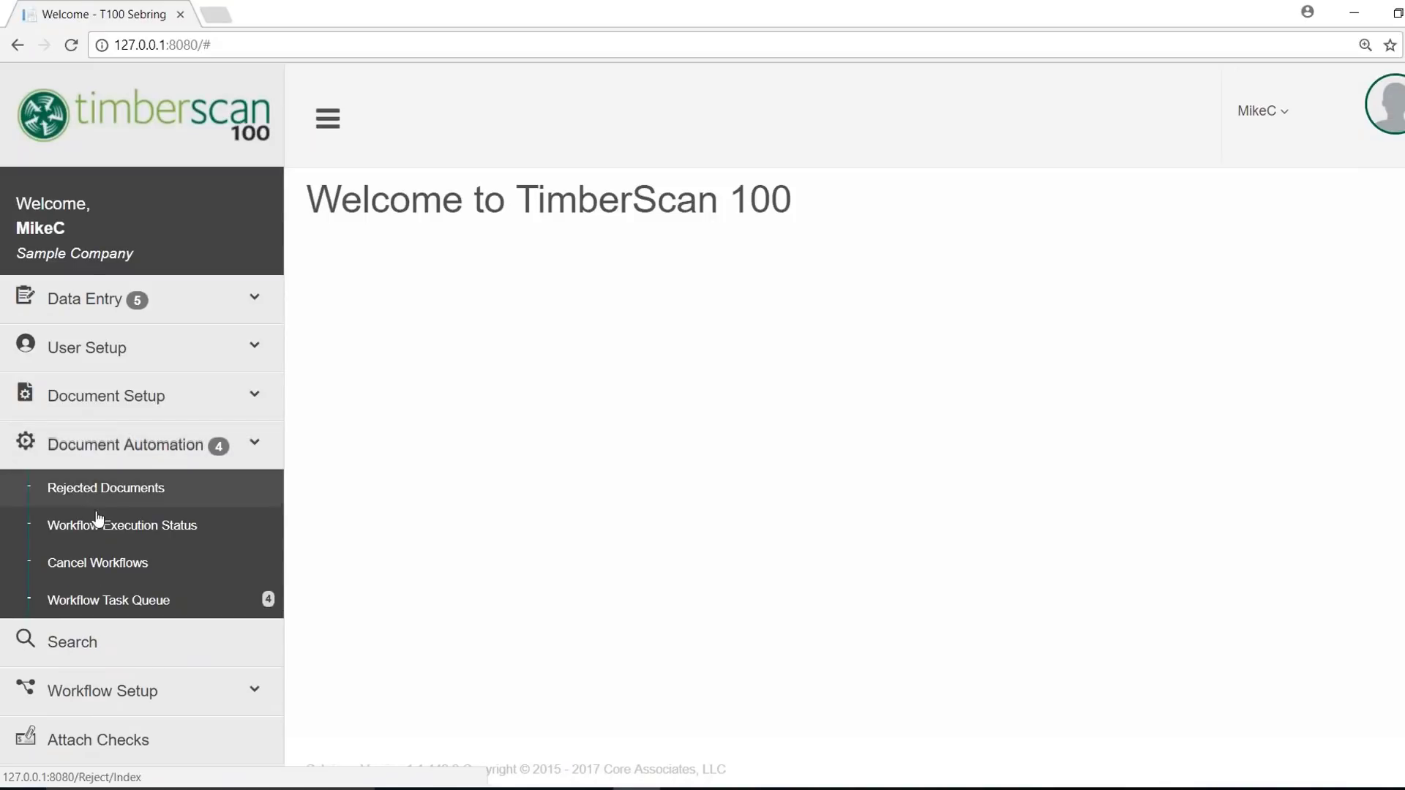
click(96, 529)
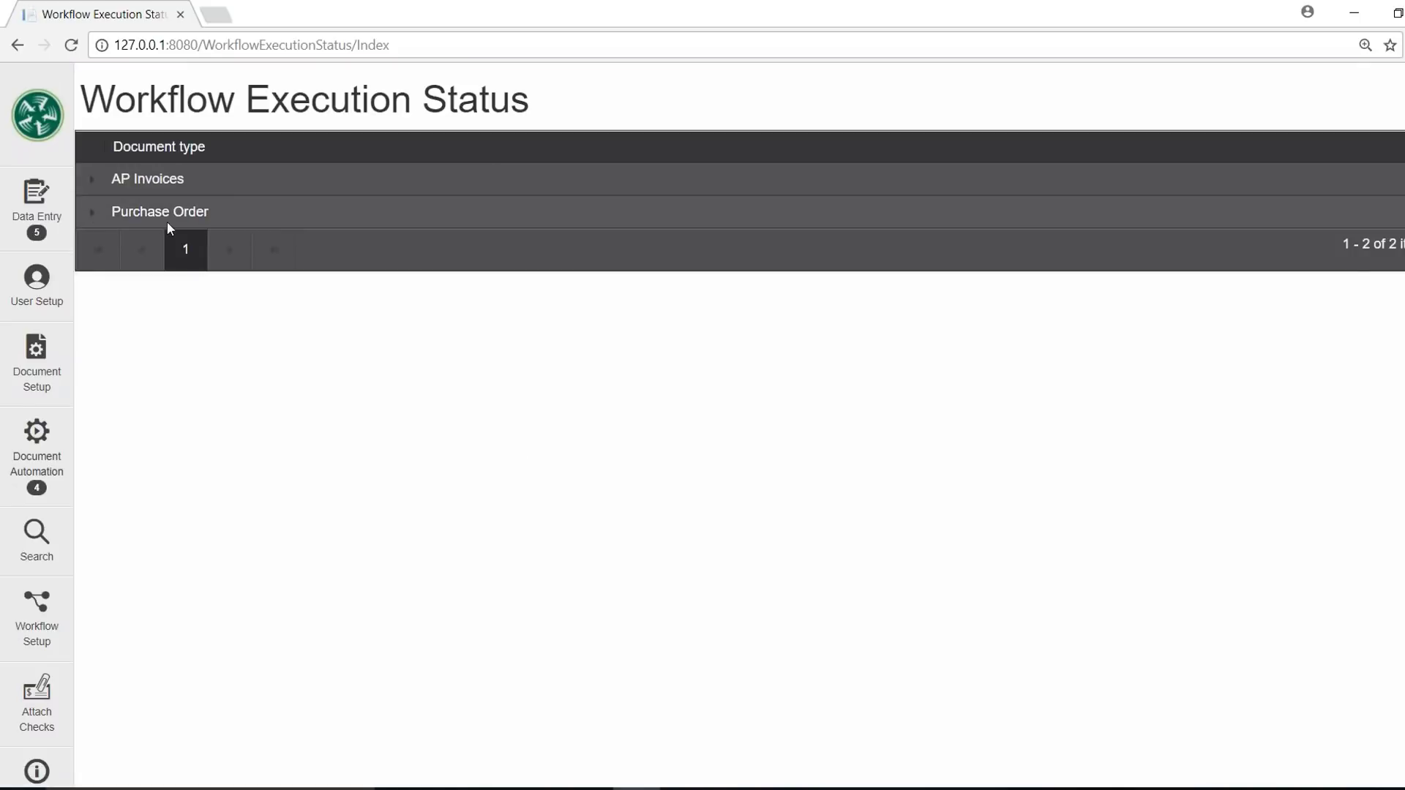
click(167, 220)
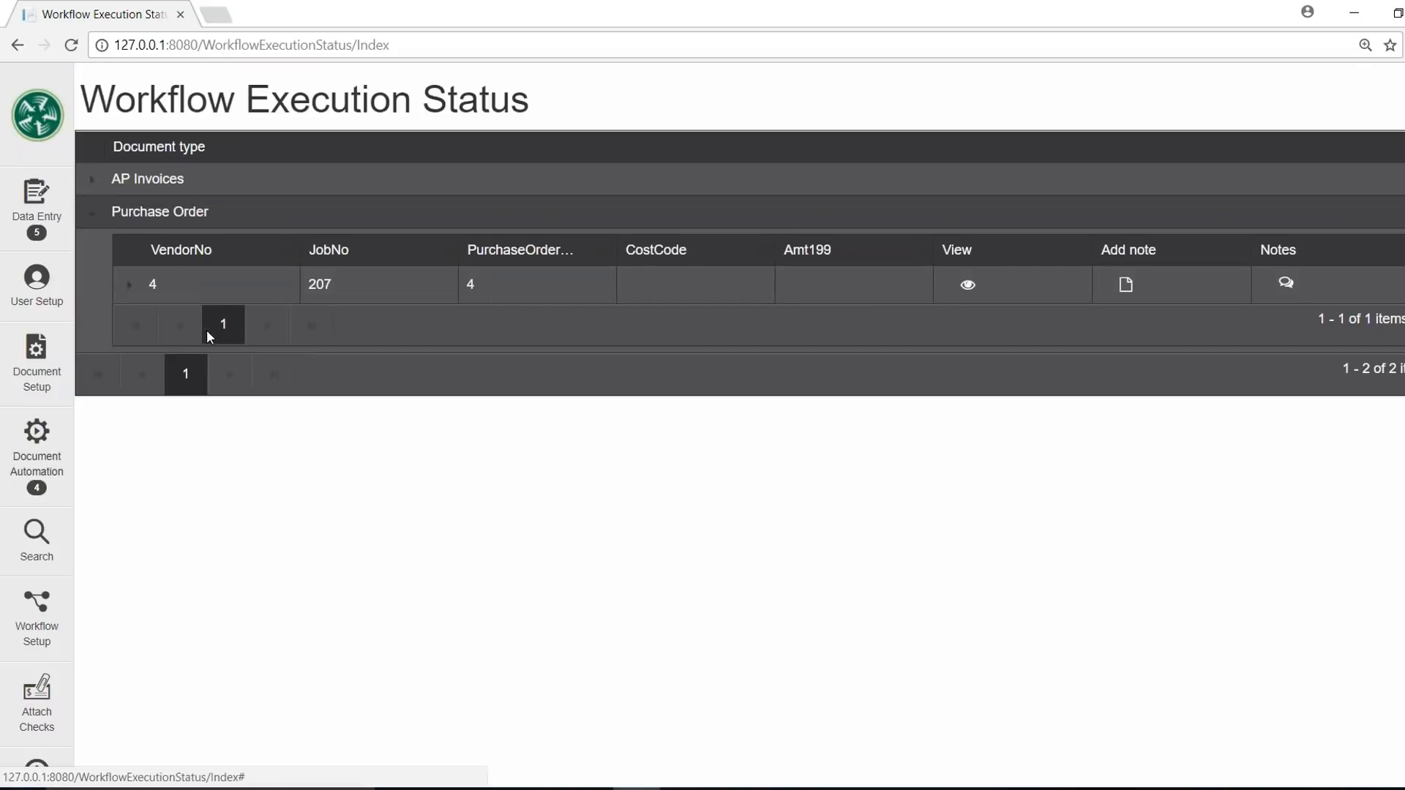
click(1126, 286)
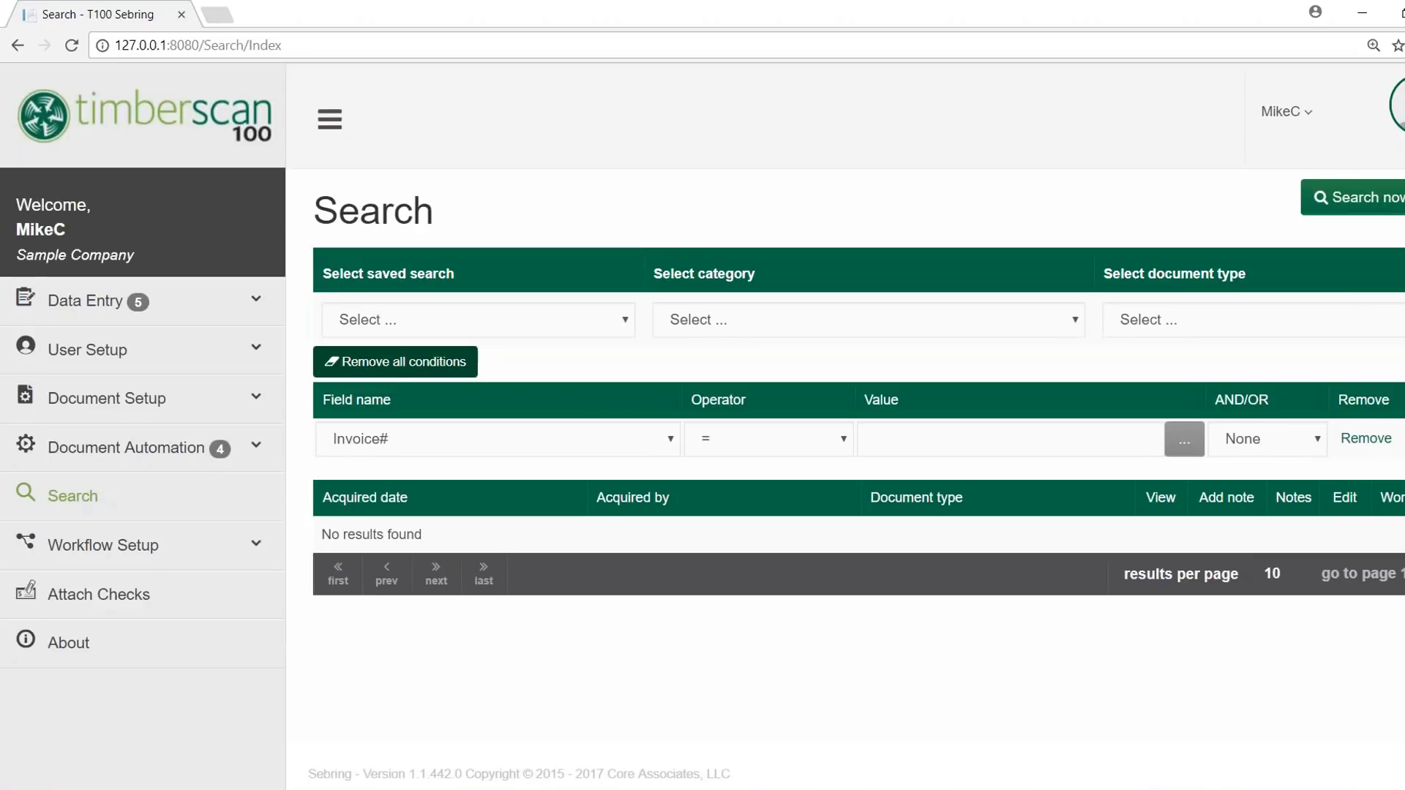
Set the search condition to Job# equals 215 using the job lookup
click(668, 433)
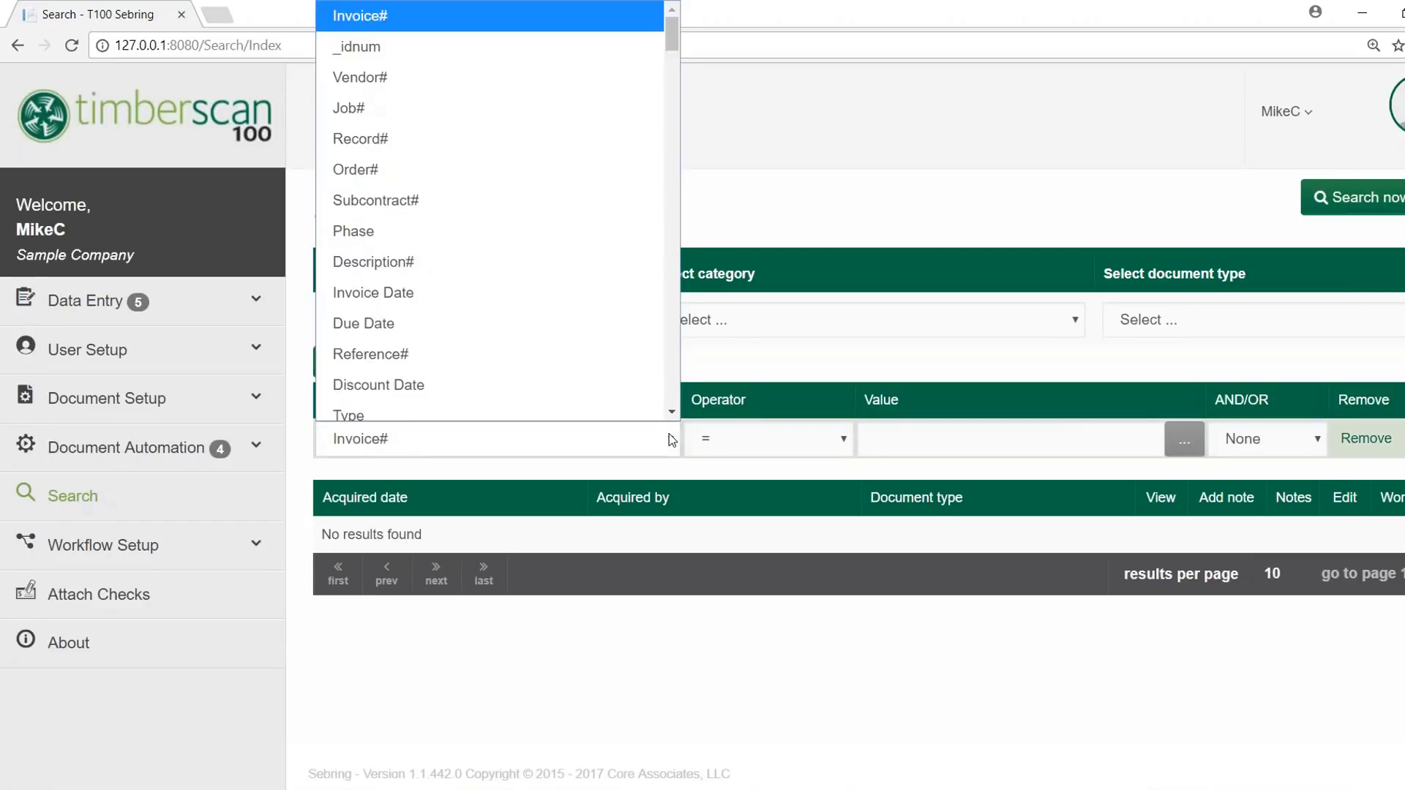
click(376, 108)
click(1184, 439)
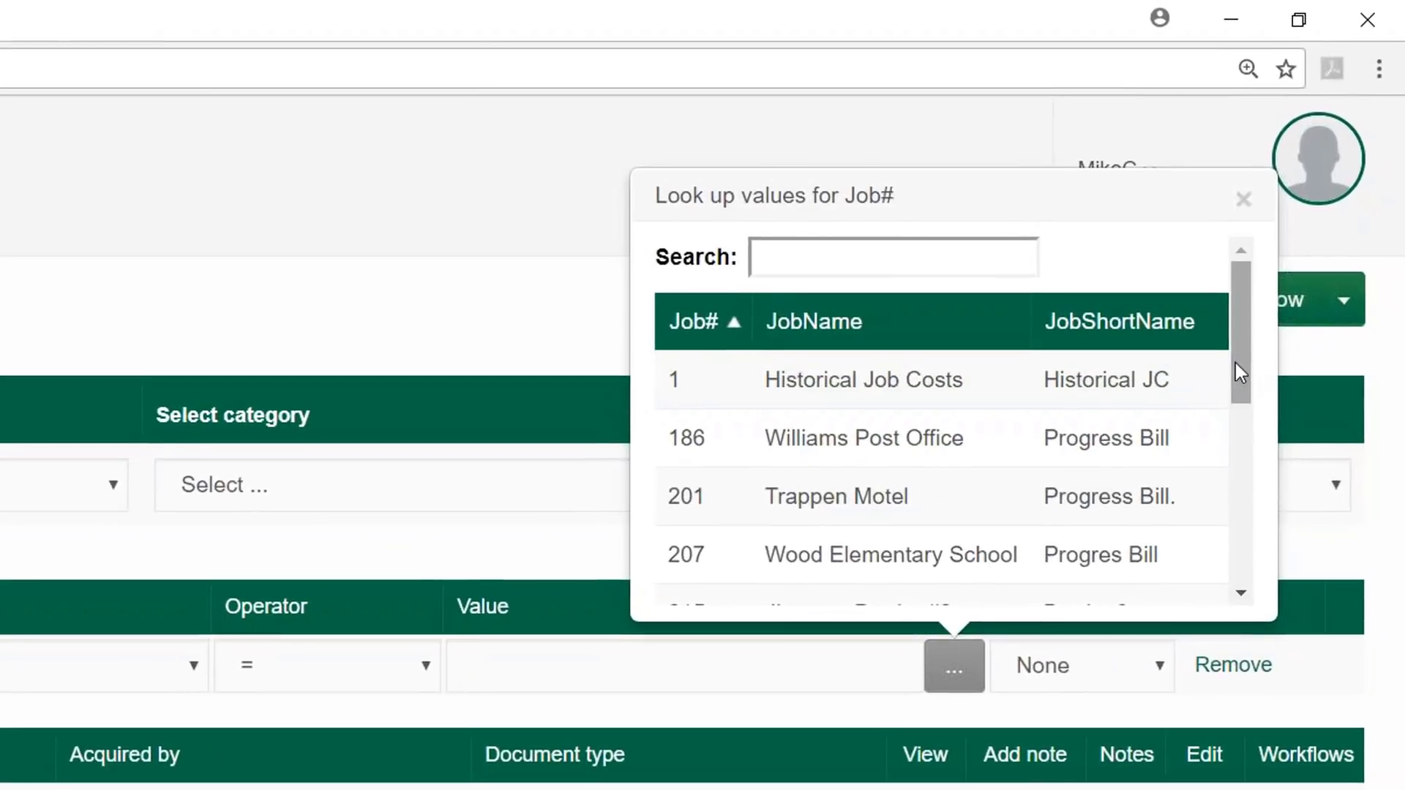
drag(1359, 247, 1368, 261)
drag(1245, 391, 1245, 406)
click(768, 496)
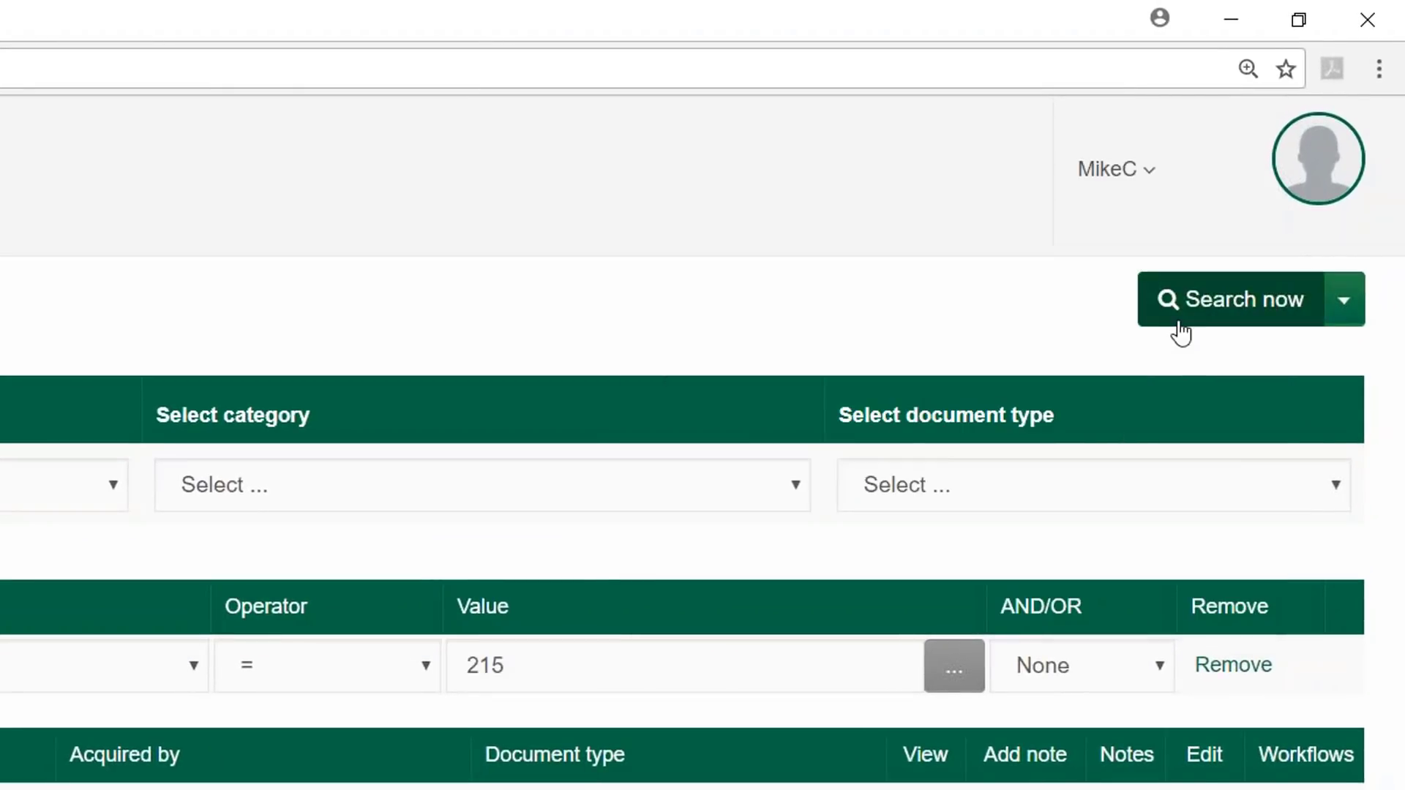